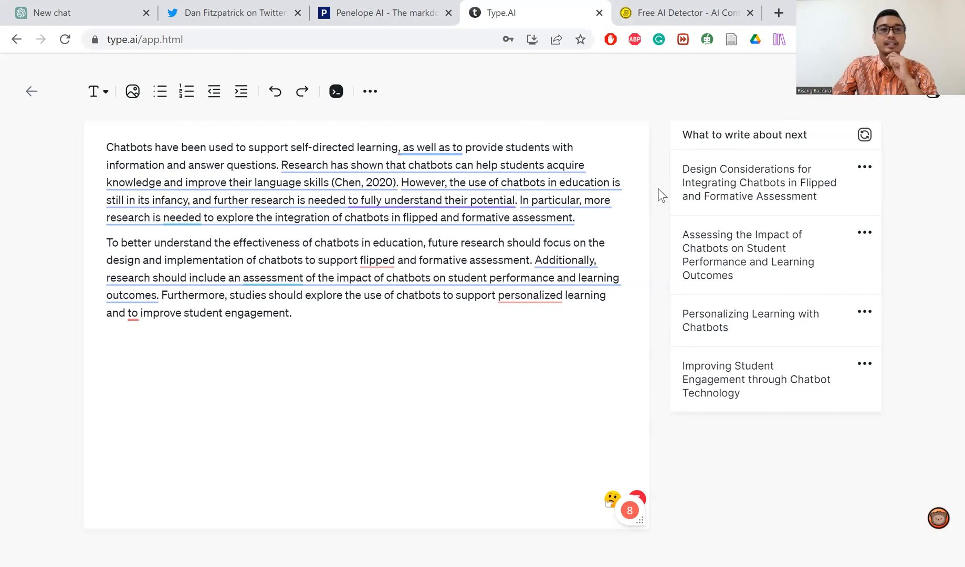
# Delete all the text in the chatbot draft and return to the drafts list
pyautogui.moveTo(327, 314); pyautogui.dragTo(288, 314)
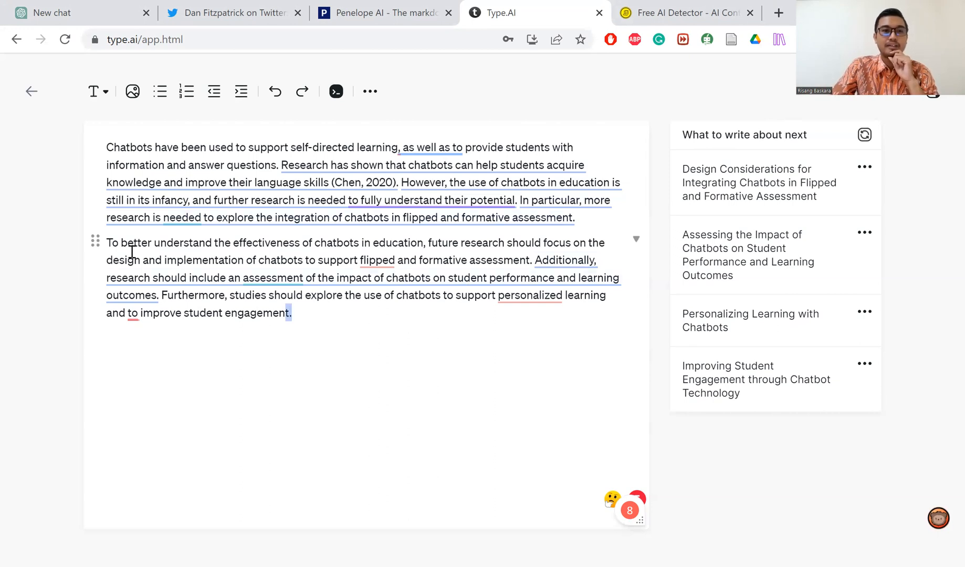
pyautogui.moveTo(132, 252); pyautogui.dragTo(84, 137)
pyautogui.press('BackSpace')
pyautogui.click(31, 91)
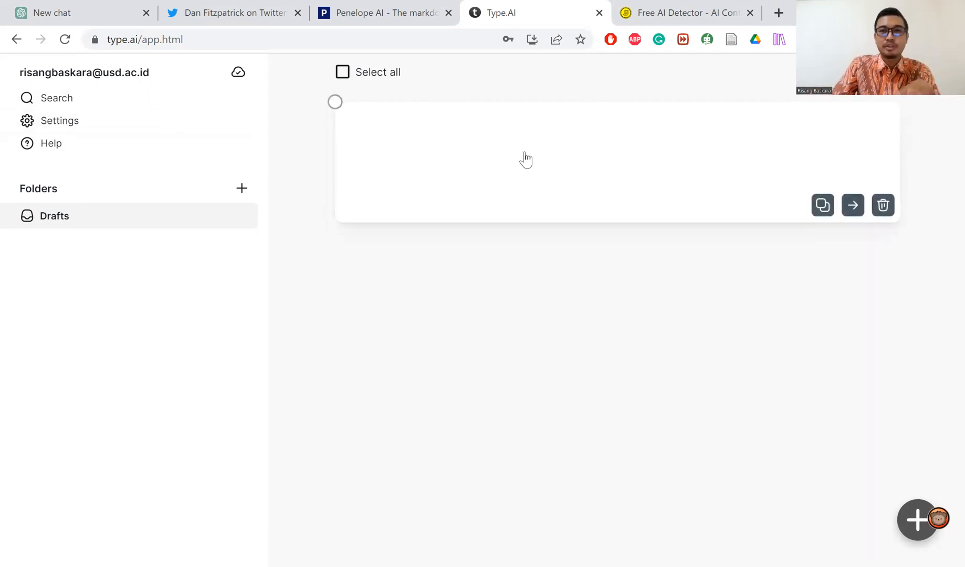
# Reopen the emptied draft and examine its text style choices and its block options
pyautogui.click(526, 159)
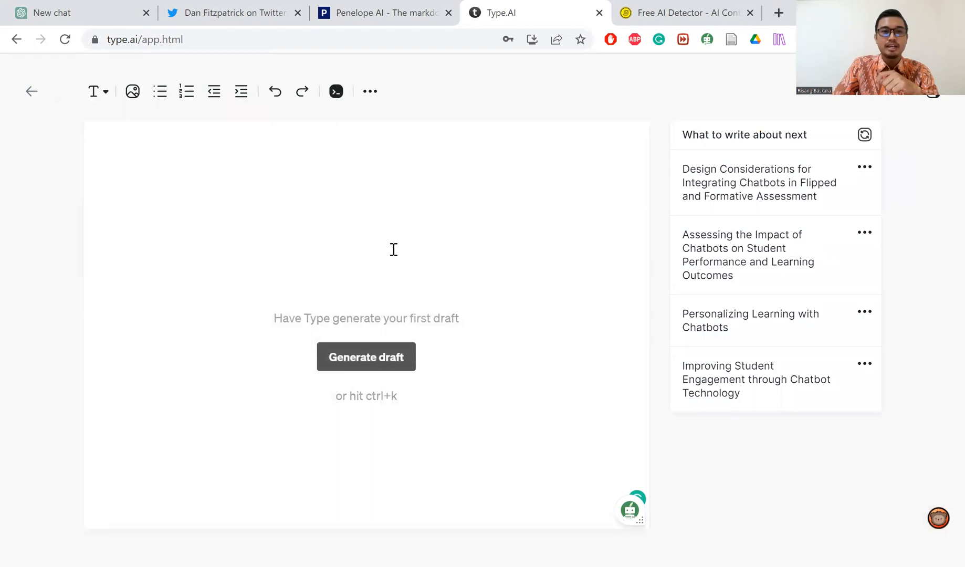
pyautogui.click(31, 94)
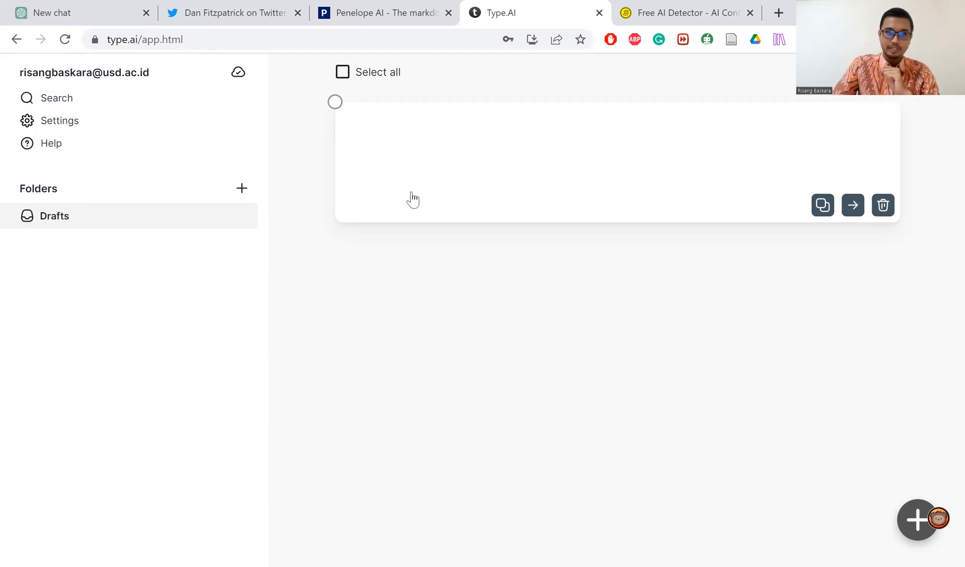
pyautogui.click(507, 170)
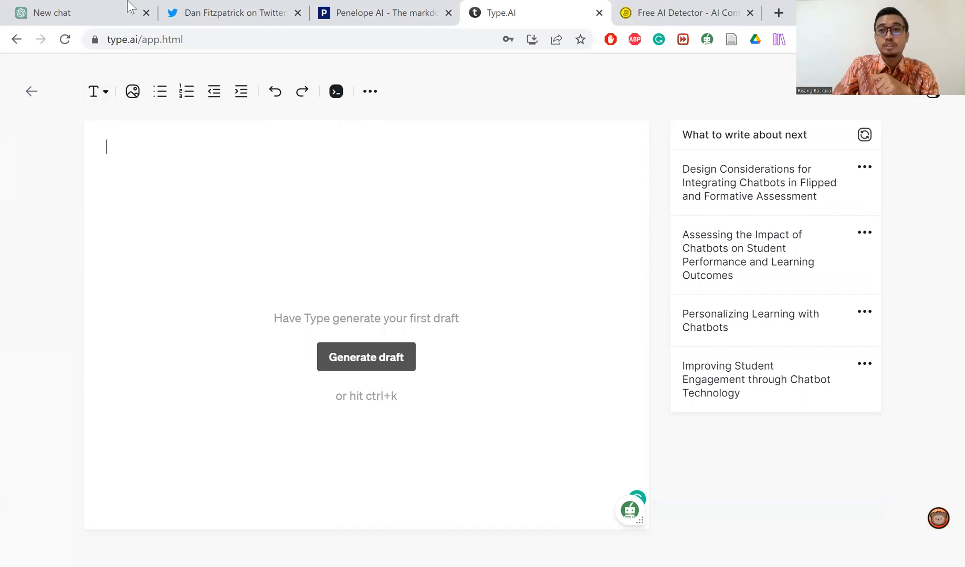
pyautogui.click(107, 97)
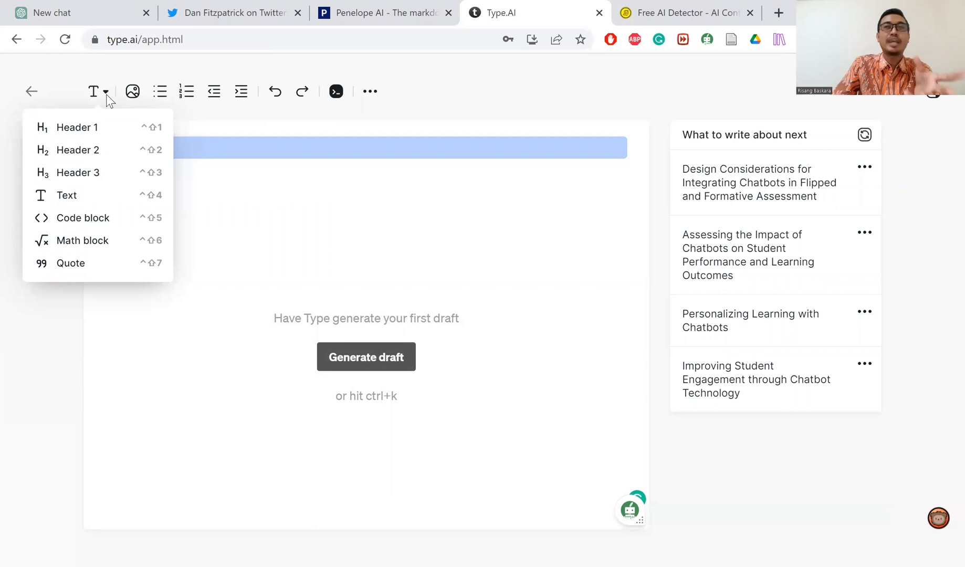
pyautogui.click(19, 129)
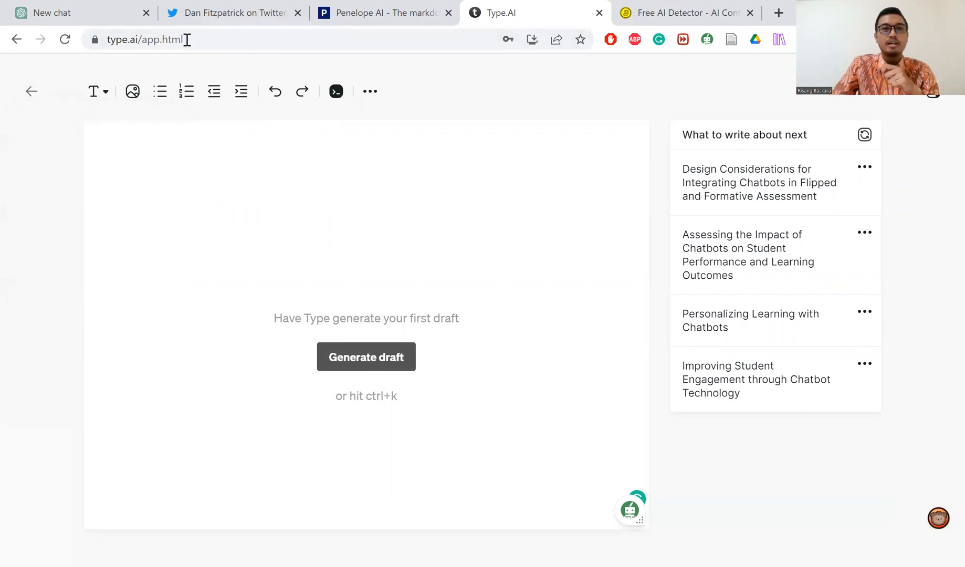
pyautogui.click(370, 92)
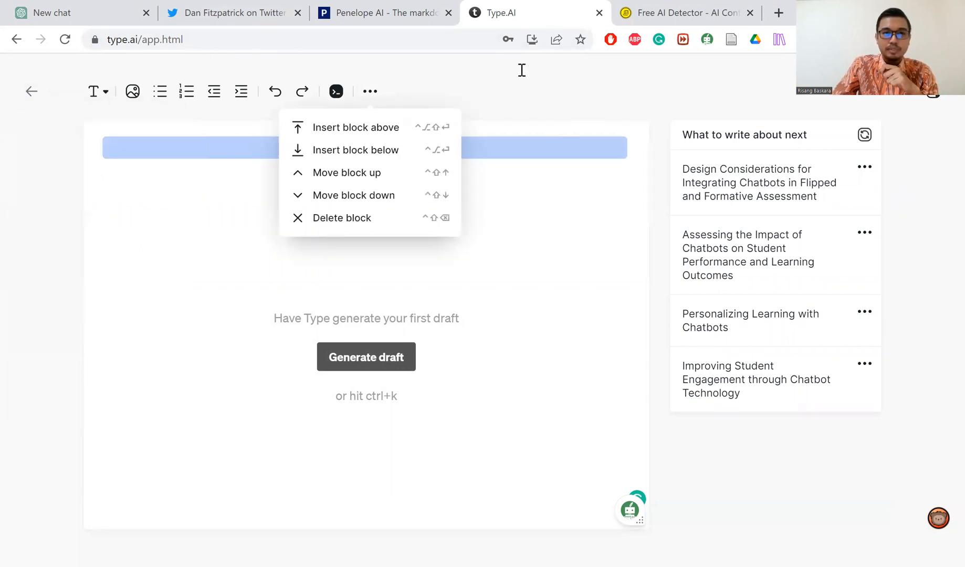
pyautogui.click(510, 90)
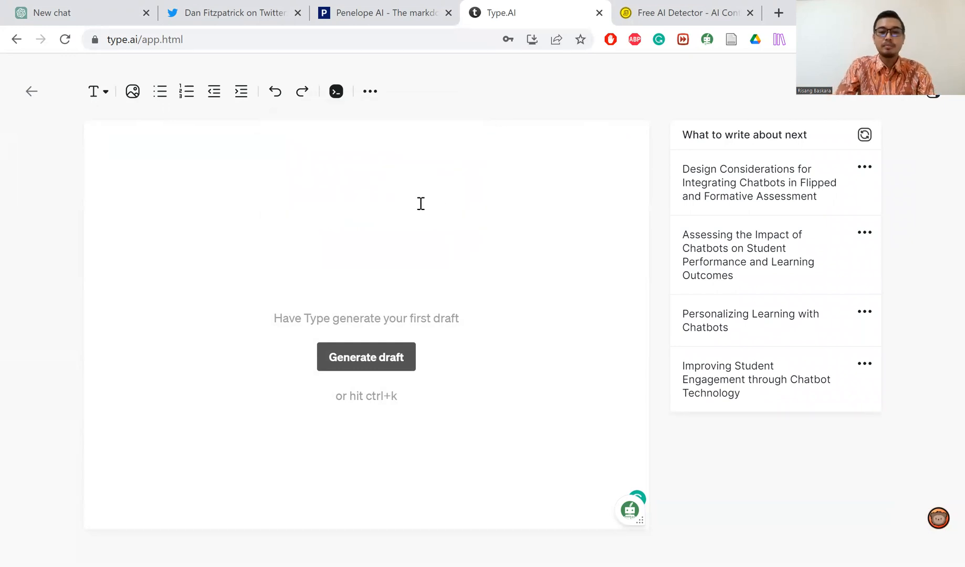
pyautogui.write('kdklsakdskljadg')
pyautogui.hotkey('ctrl', 'a')
pyautogui.press('BackSpace')
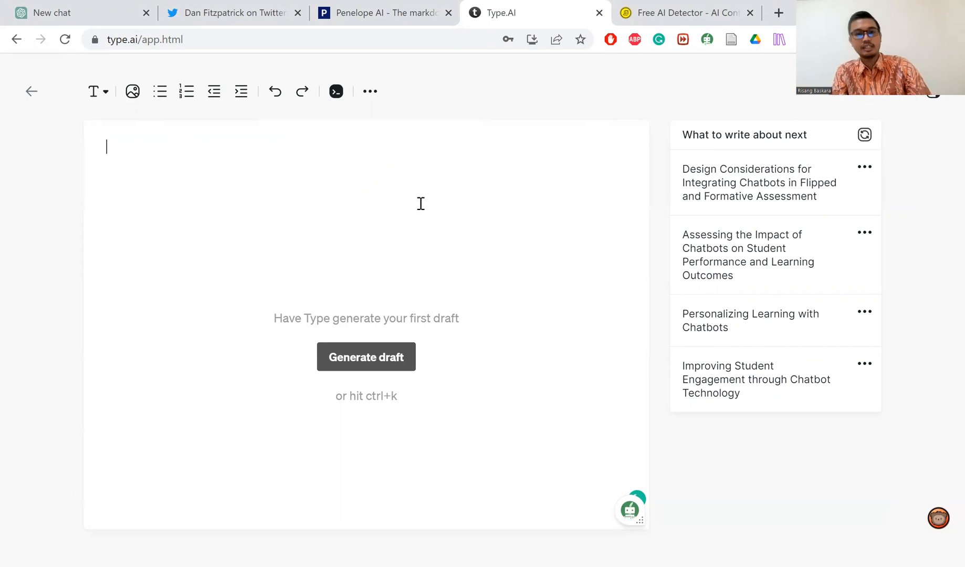
# Put the two paragraphs on chatbots in education into the empty draft and refresh the suggestions for what to write next
pyautogui.write('Chatbots have been used to support self-directed learning, as well as to provide students with information and answer questions. Research has shown that chatbots can help students acquire knowledge and improve their language skills (Chen, 2020). However, the use of chatbots in education is still in its infancy, and further research is needed to fully understand their potential. In particular, more research is needed to explore the integration of chatbots in flipped and formative assessment. To better understand the effectiveness of chatbots in education, future research should focus on the design and implementation of chatbots to support flipped and formative assessment. Additionally, research should include an assessment of the impact of chatbots on student performance and learning outcomes. Furthermore, studies should explore the use of chatbots to support personalized learning and to improve student engagement.')
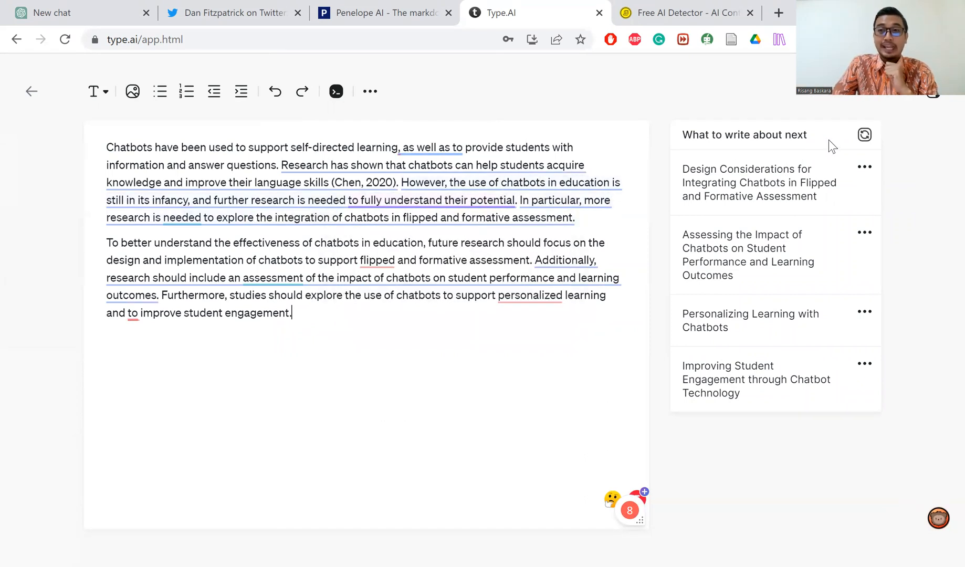
pyautogui.hotkey('ctrl', 'a')
pyautogui.click(349, 317)
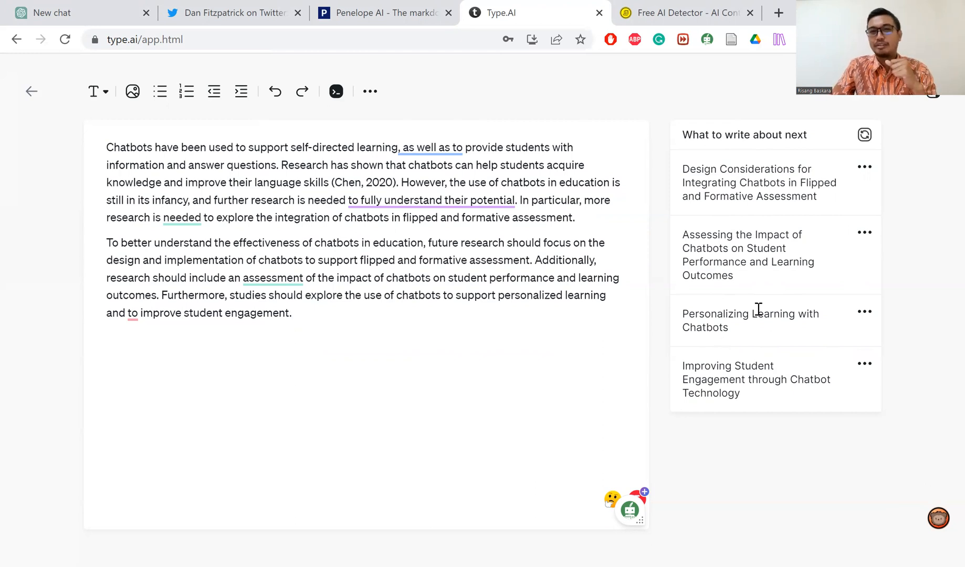
pyautogui.click(865, 136)
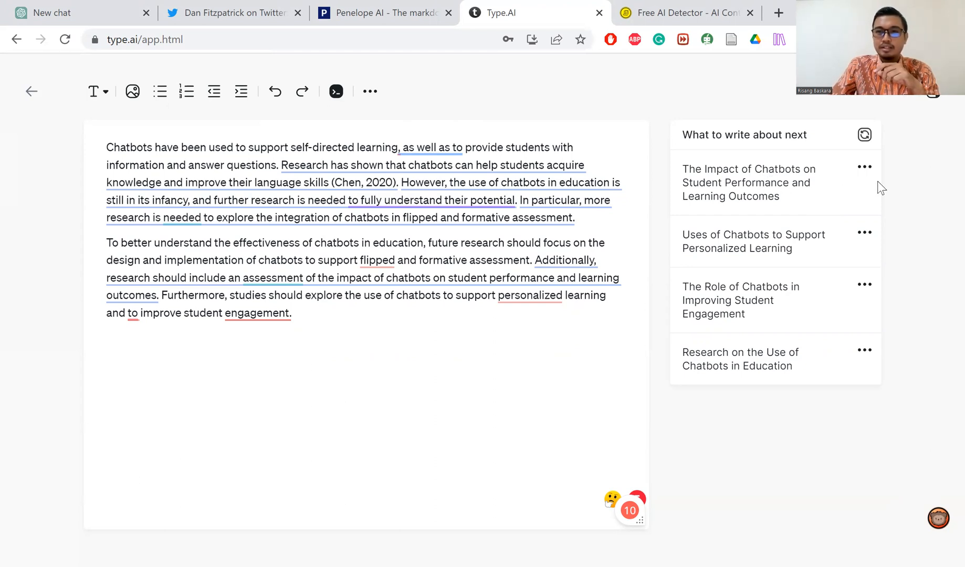
# Have the AI write a section from the suggestion "The Impact of Chatbots on Student Performance and Learning Outcomes"
pyautogui.click(870, 169)
pyautogui.click(784, 164)
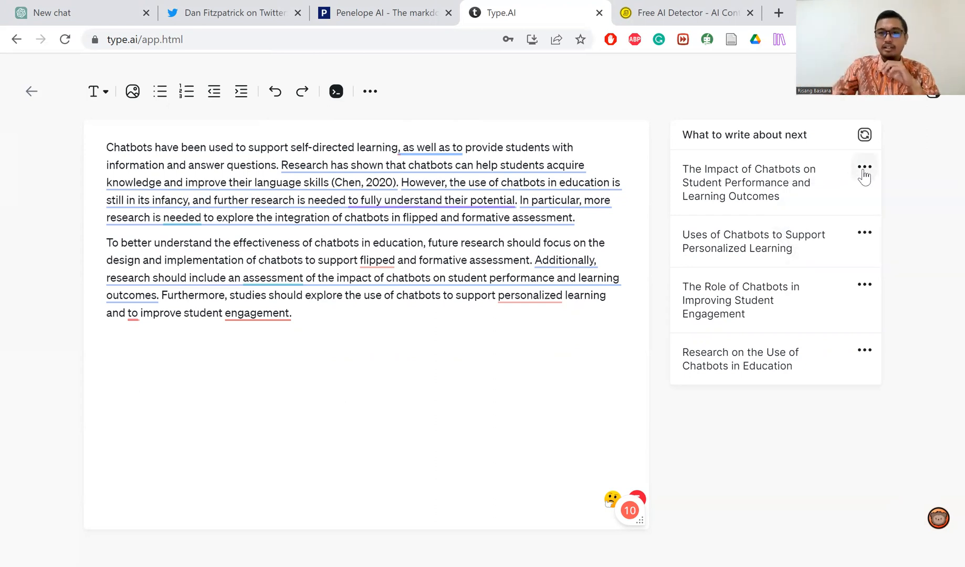
pyautogui.click(863, 171)
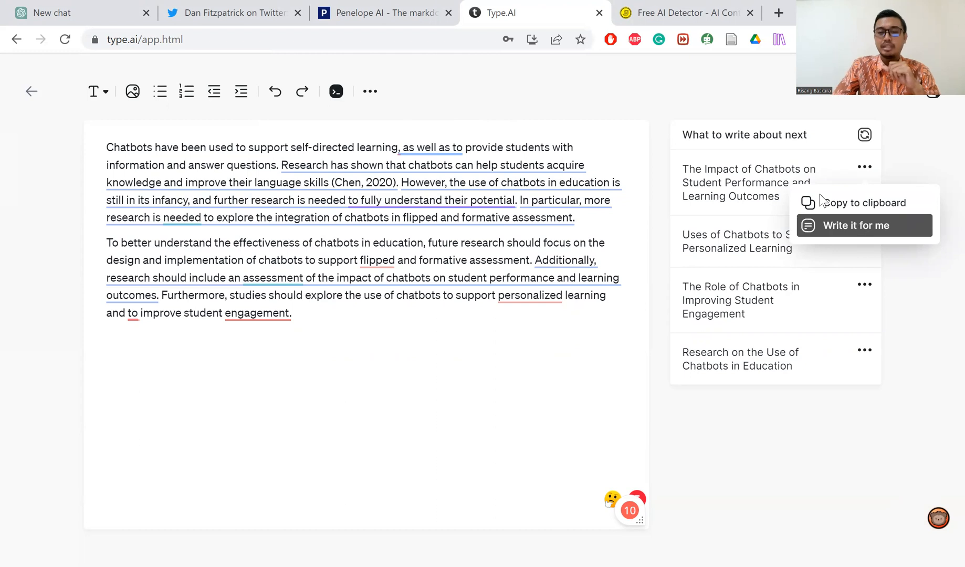
pyautogui.click(779, 166)
pyautogui.click(862, 171)
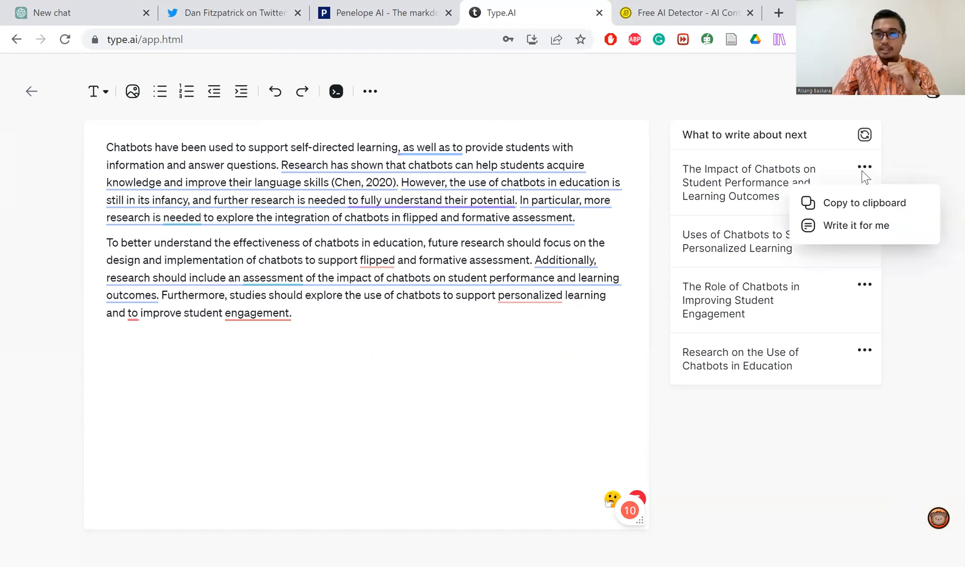
pyautogui.click(854, 227)
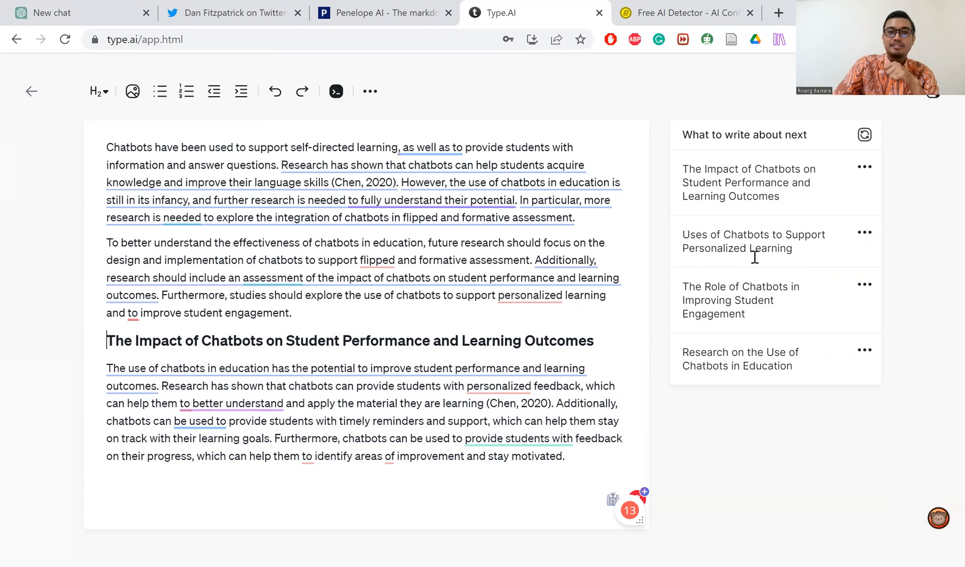
# Try having the AI write the suggestion "Uses of Chatbots to Support Personalized Learning", and undo the generated section
pyautogui.click(867, 237)
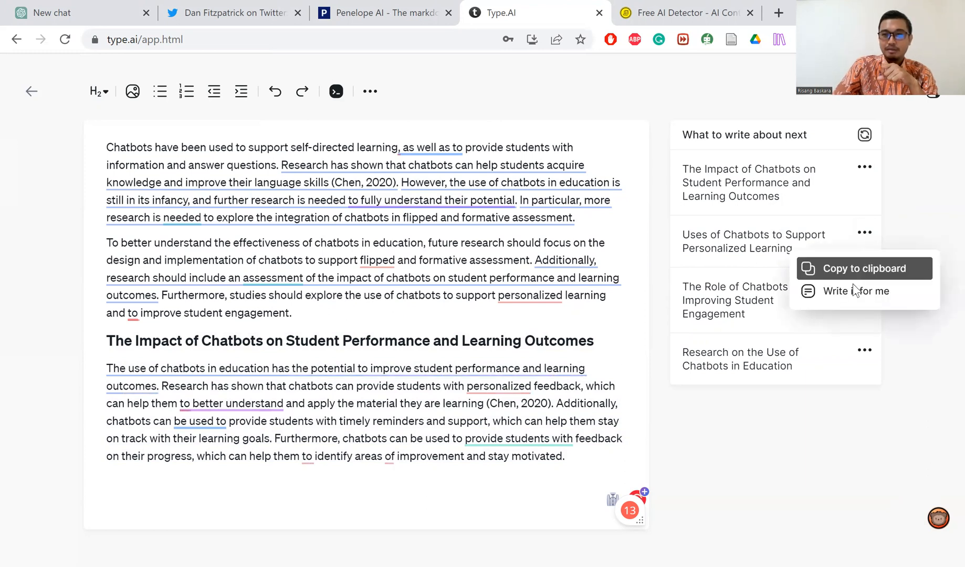
pyautogui.click(854, 291)
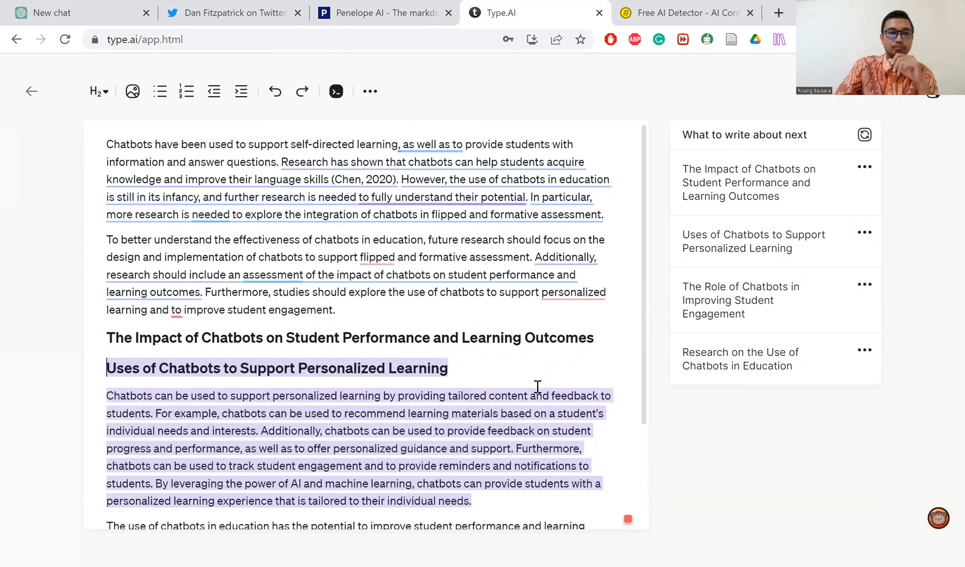
pyautogui.scroll(-3, 445, 347)
pyautogui.hotkey('ctrl', 'z')
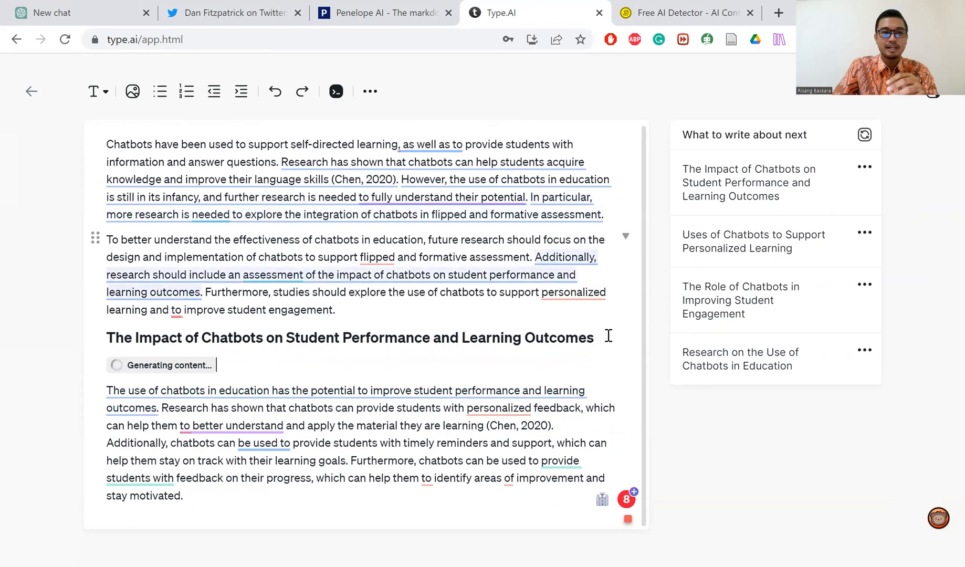
# Add an empty line after the last paragraph and refresh the suggestions for what to write next
pyautogui.click(211, 494)
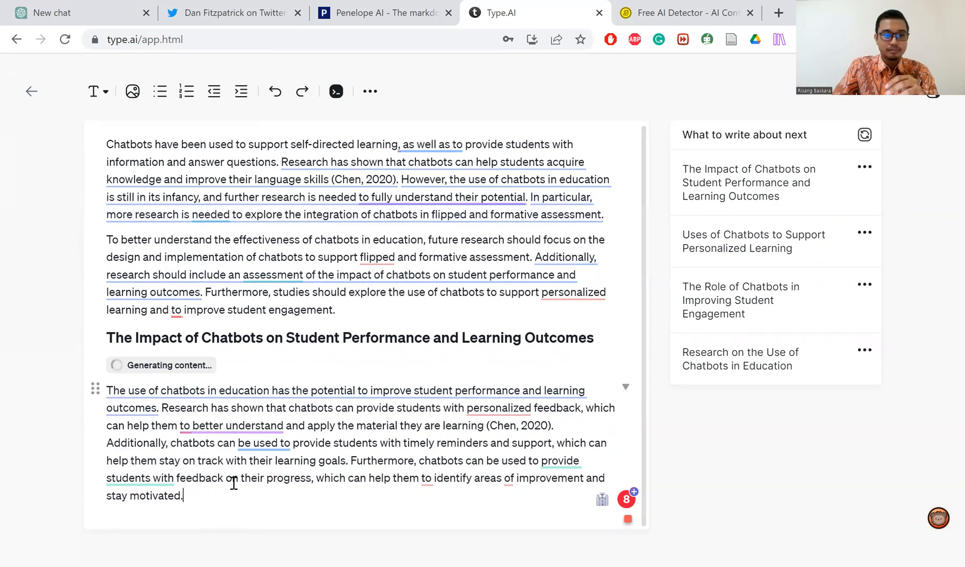
pyautogui.press('Return')
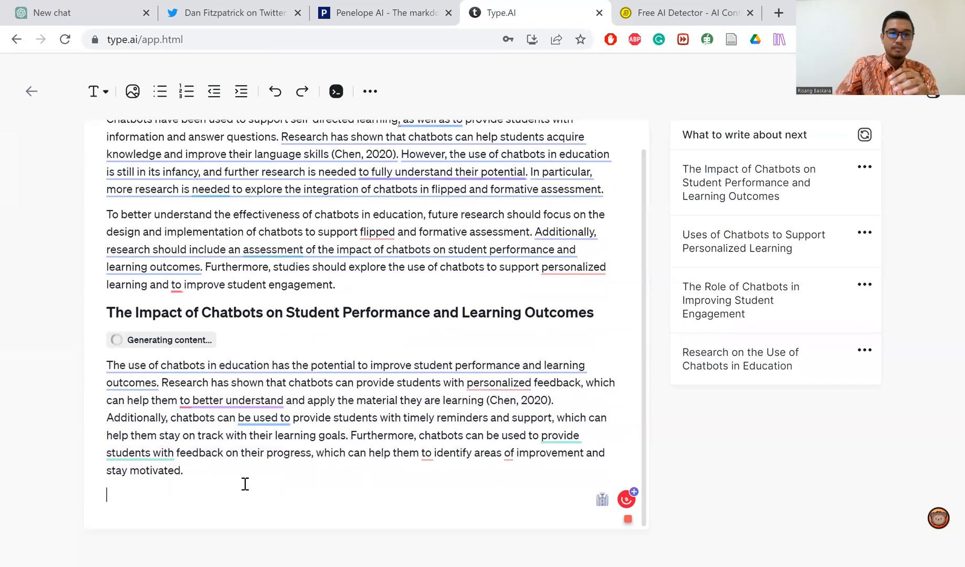
pyautogui.click(864, 135)
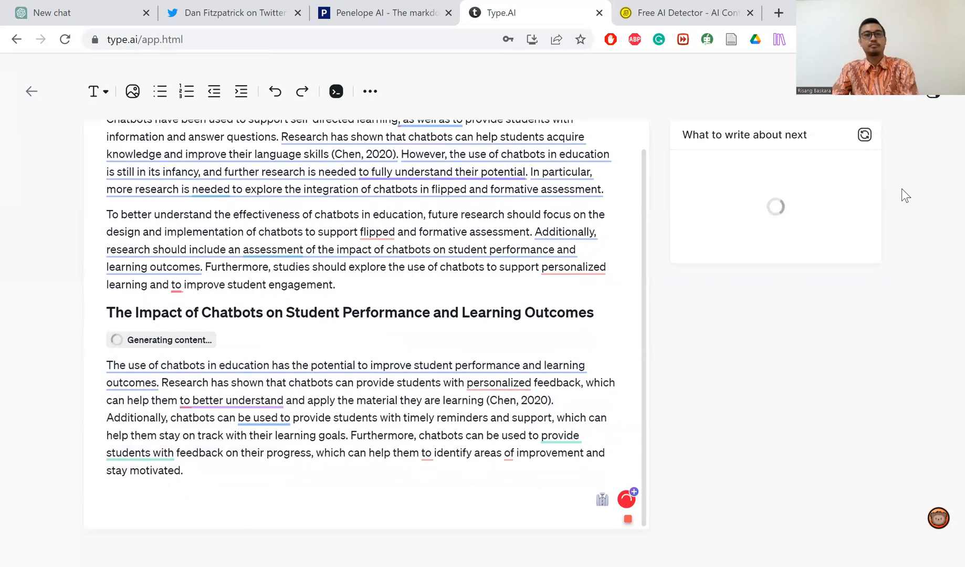
# Reload the page and reopen the draft, clearing the leftover "Generating content..." placeholder and starting a new line after the last paragraph
pyautogui.click(65, 39)
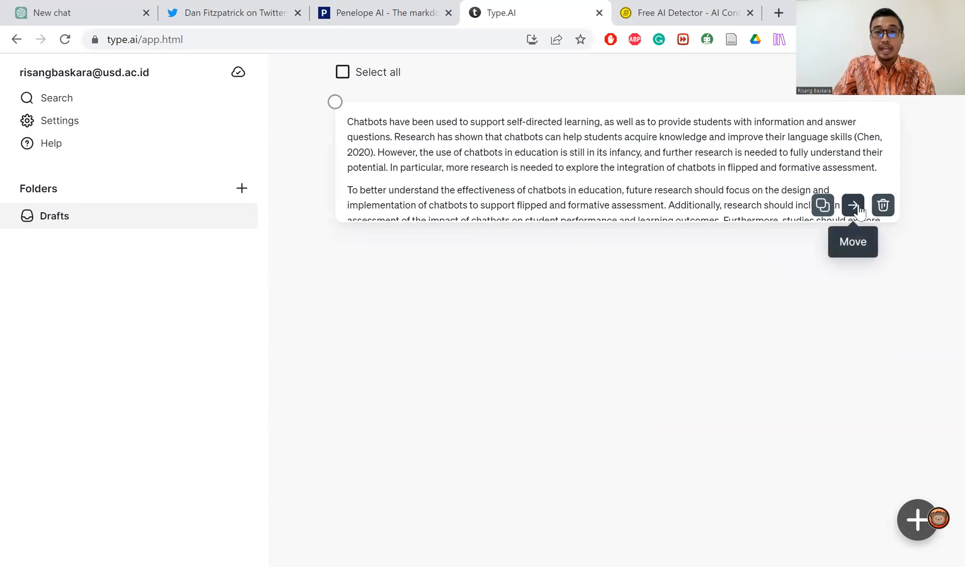
pyautogui.click(573, 197)
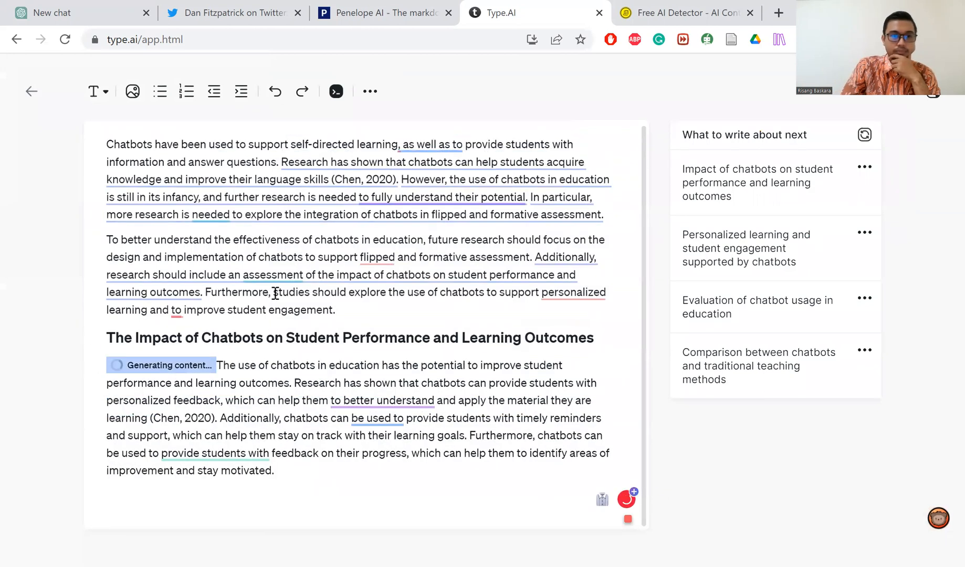
pyautogui.click(222, 488)
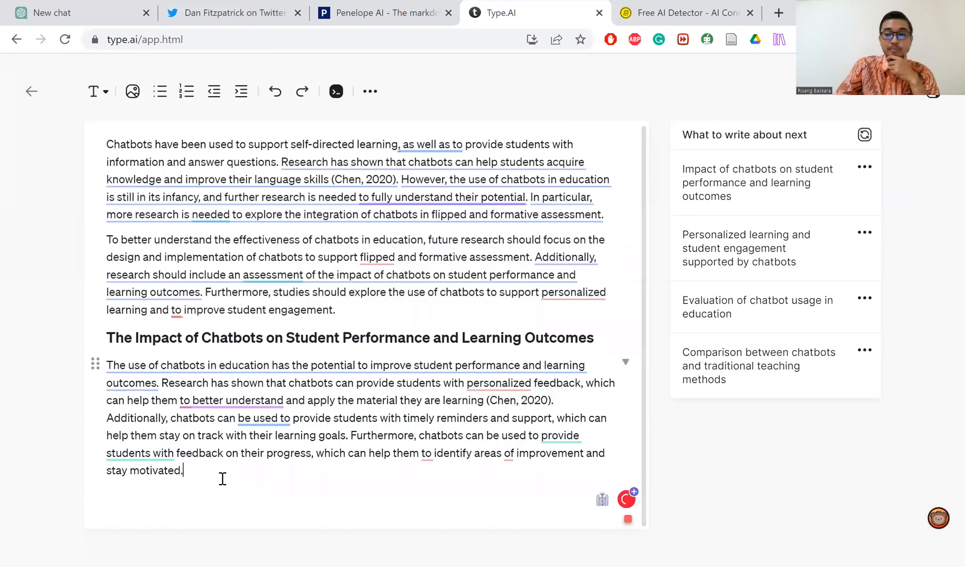
pyautogui.press('Return')
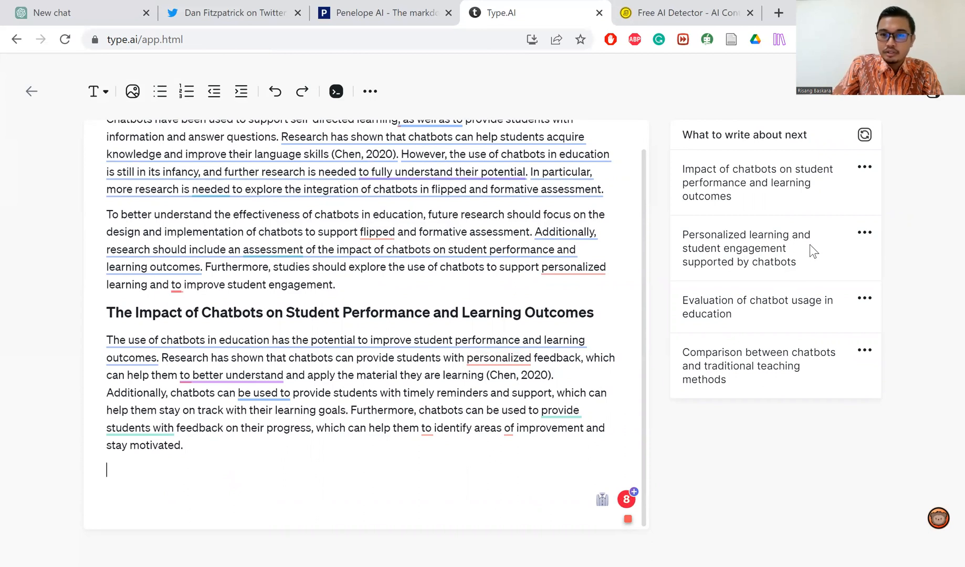
# Copy the suggestion "Personalized learning and student engagement supported by chatbots" onto the new last line, and delete the pasted text
pyautogui.click(860, 239)
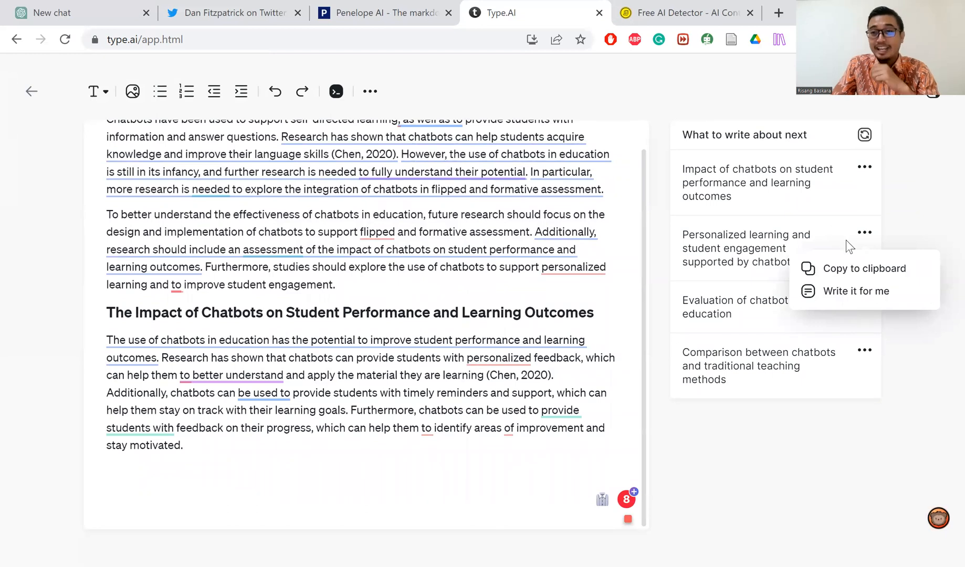
pyautogui.click(847, 268)
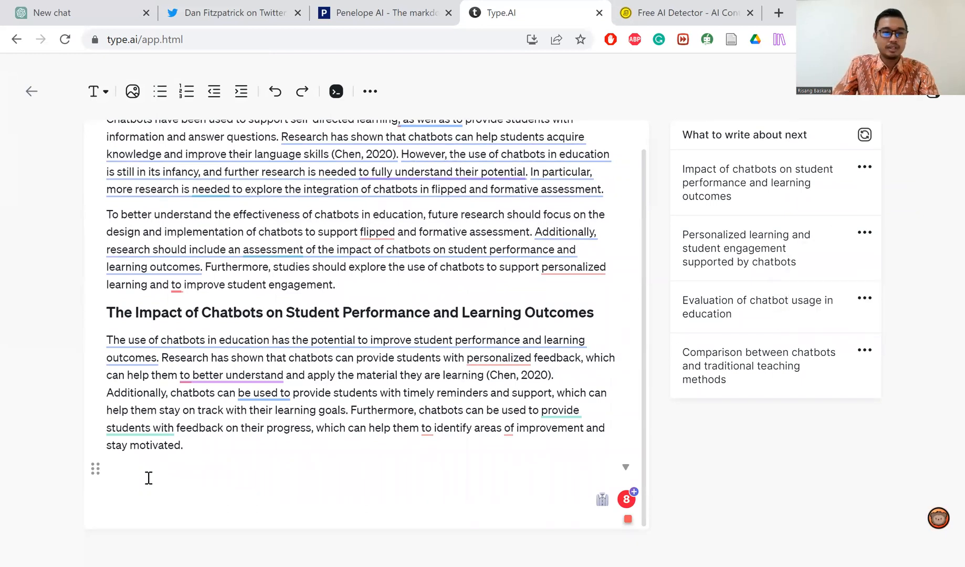
pyautogui.hotkey('ctrl', 'v')
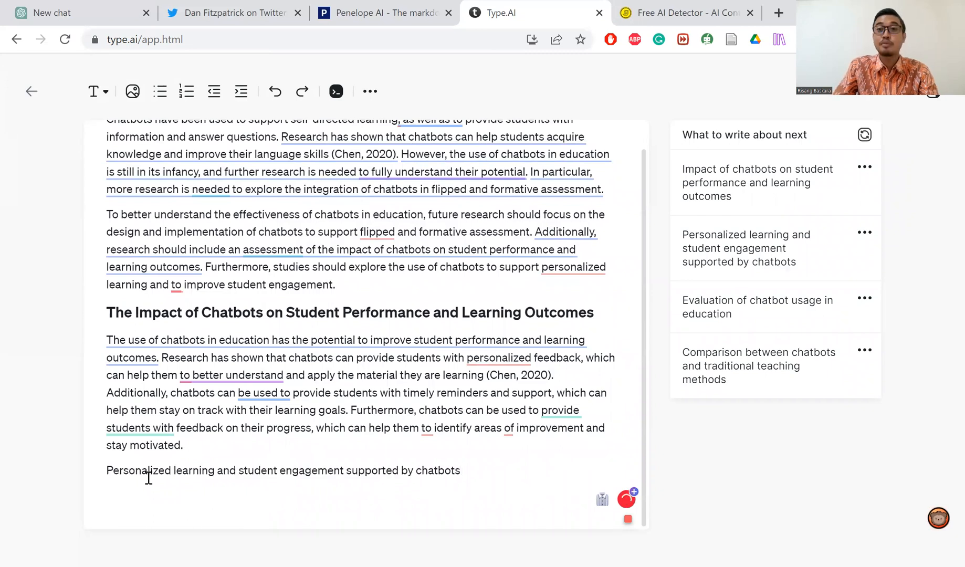
pyautogui.hotkey('ctrl', 'BackSpace')
pyautogui.hotkey('ctrl', 'BackSpace')
pyautogui.hotkey('ctrl', 'BackSpace')
pyautogui.hotkey('ctrl', 'BackSpace')
pyautogui.hotkey('ctrl', 'BackSpace')
pyautogui.hotkey('ctrl', 'BackSpace')
pyautogui.hotkey('ctrl', 'BackSpace')
pyautogui.hotkey('ctrl', 'BackSpace')
pyautogui.hotkey('ctrl', 'BackSpace')
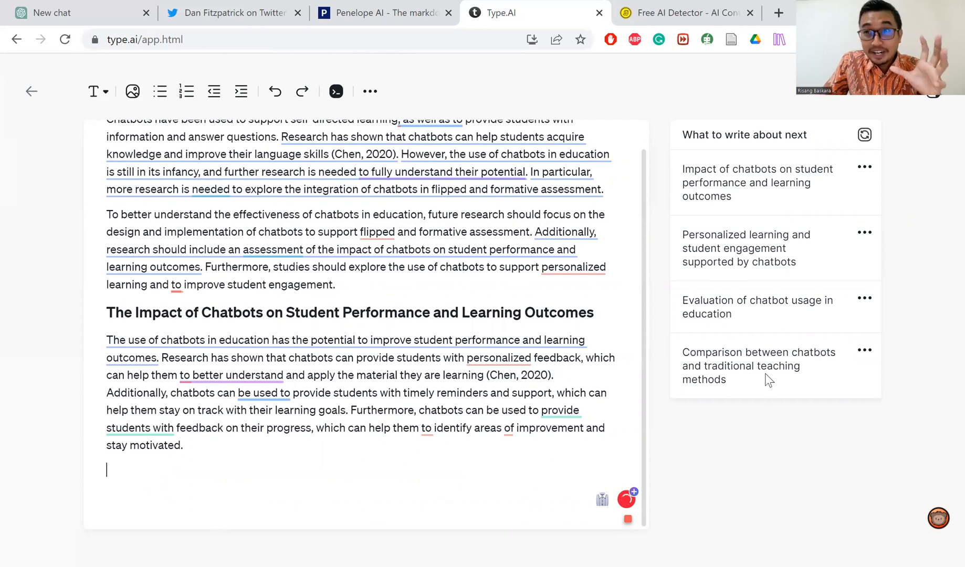
# Have the AI write a section from the suggestion "Personalized learning and student engagement supported by chatbots" at the draft's end
pyautogui.click(870, 240)
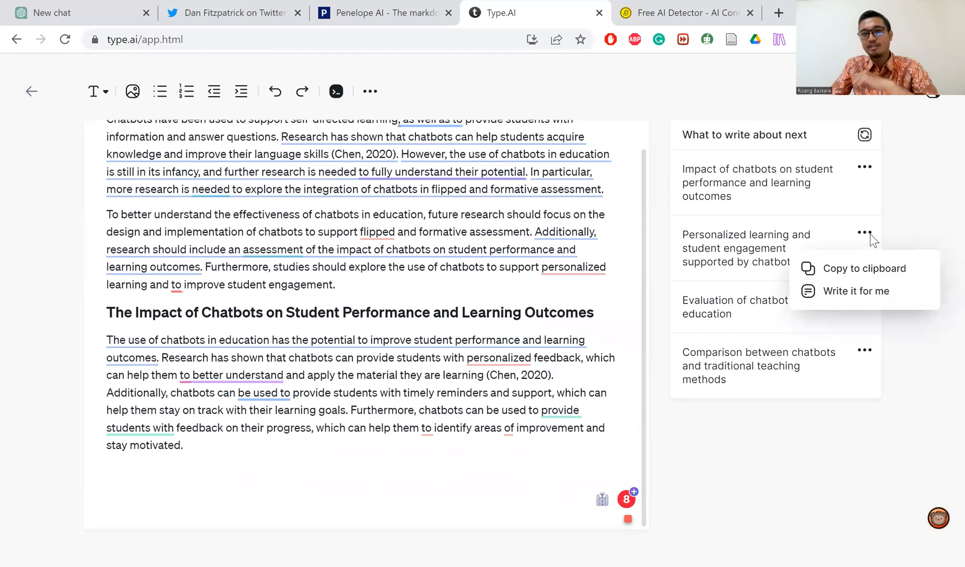
pyautogui.click(852, 294)
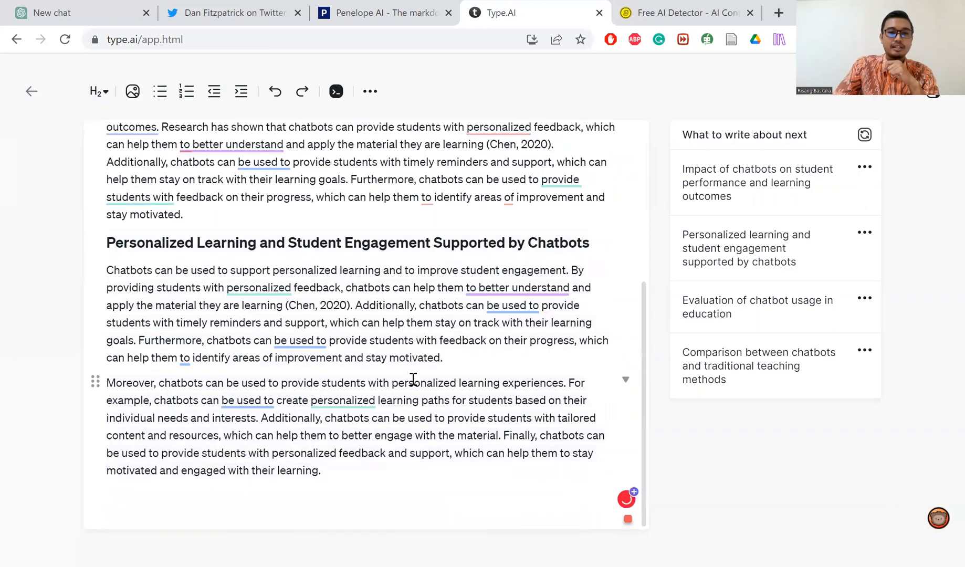
pyautogui.moveTo(413, 379)
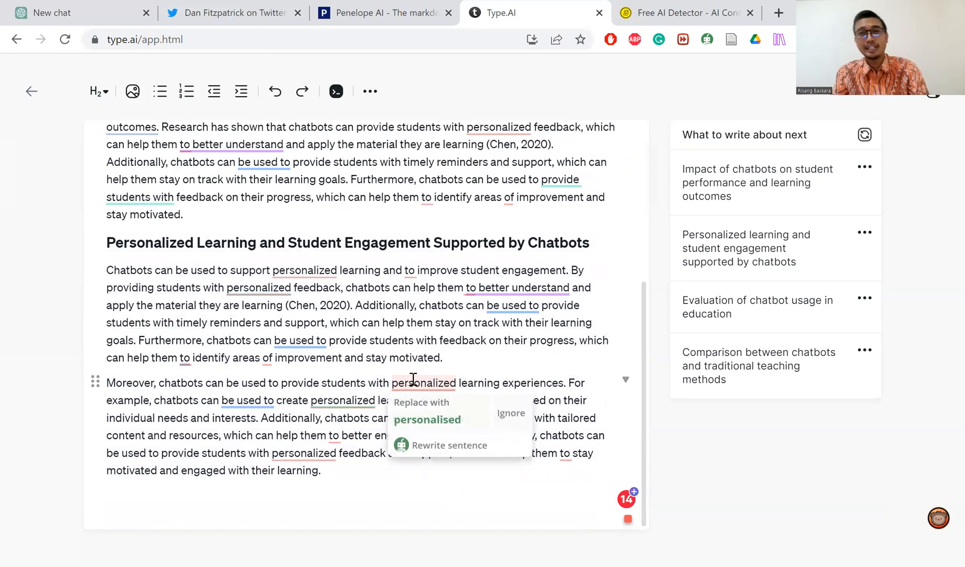
pyautogui.scroll(4, 336, 349)
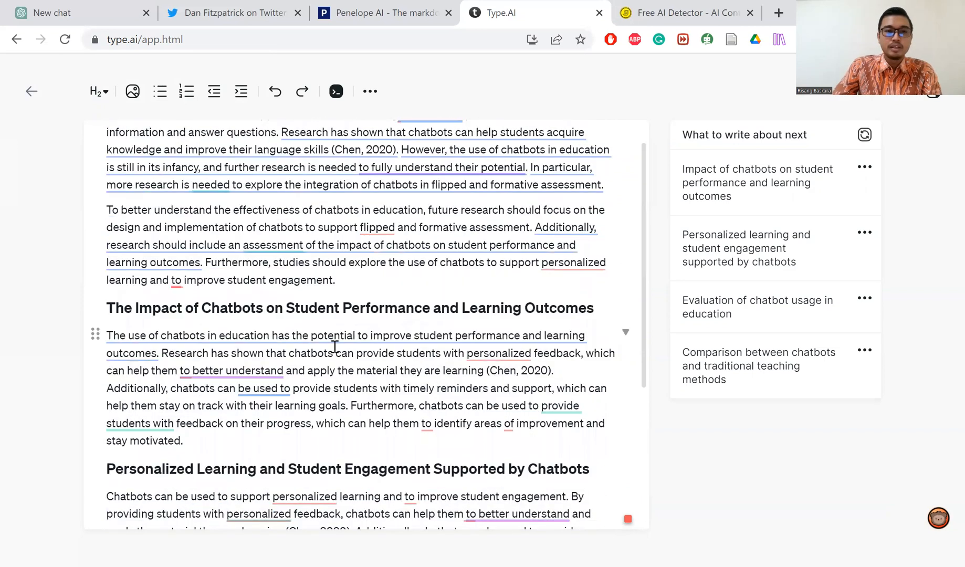
# Review the generated section "Personalized Learning and Student Engagement Supported by Chatbots" through its last paragraph, and reread the draft from its opening paragraph
pyautogui.scroll(-3, 335, 346)
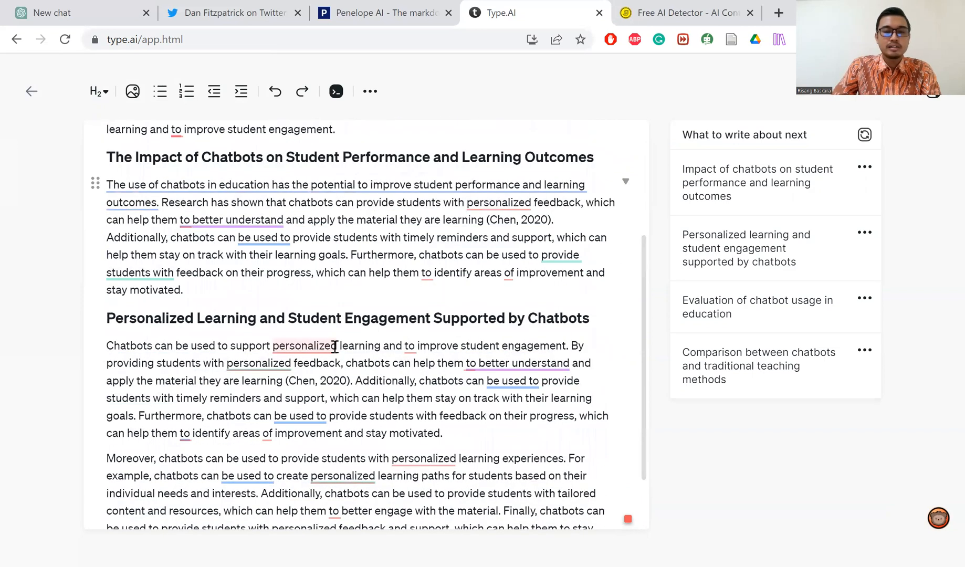
pyautogui.moveTo(335, 346)
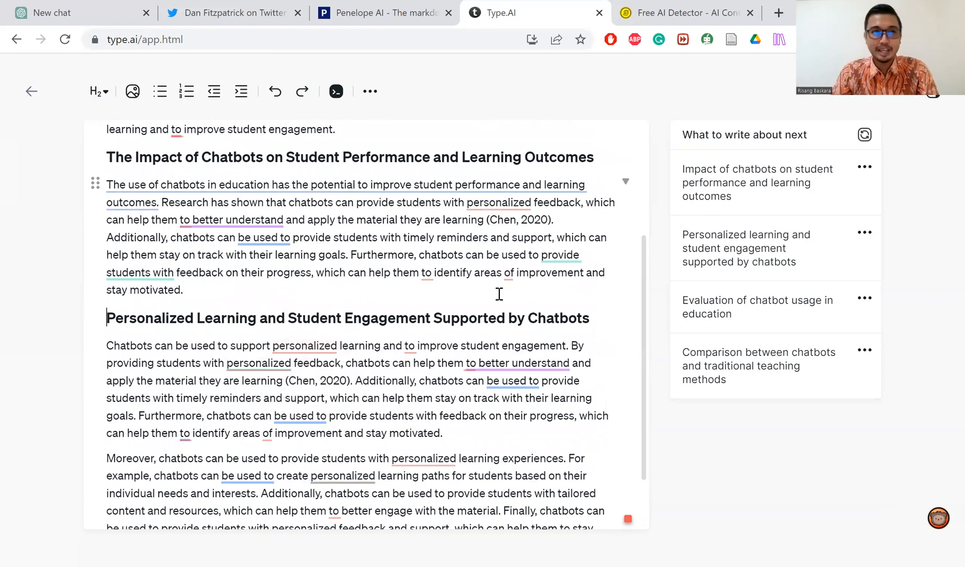
pyautogui.scroll(-2, 491, 298)
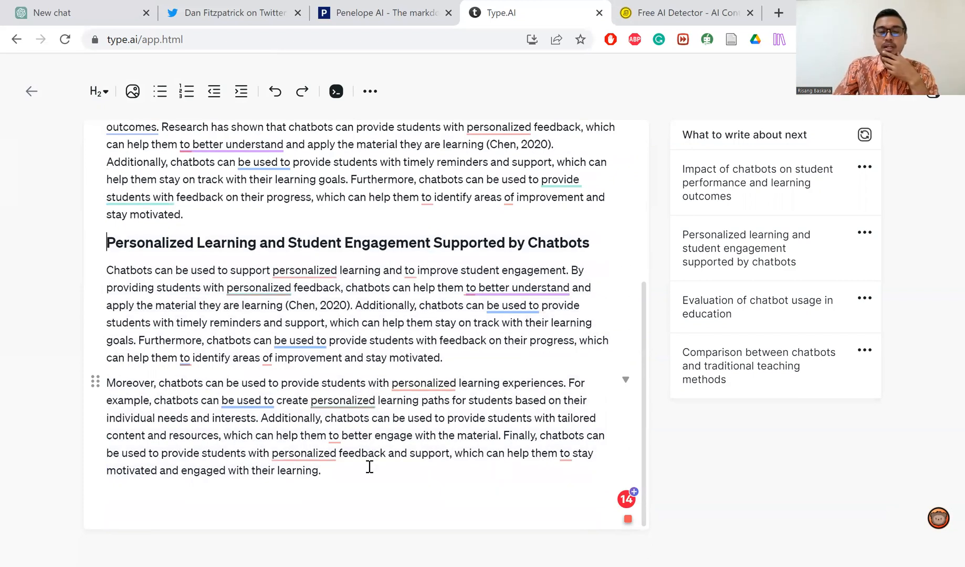
pyautogui.scroll(1, 394, 293)
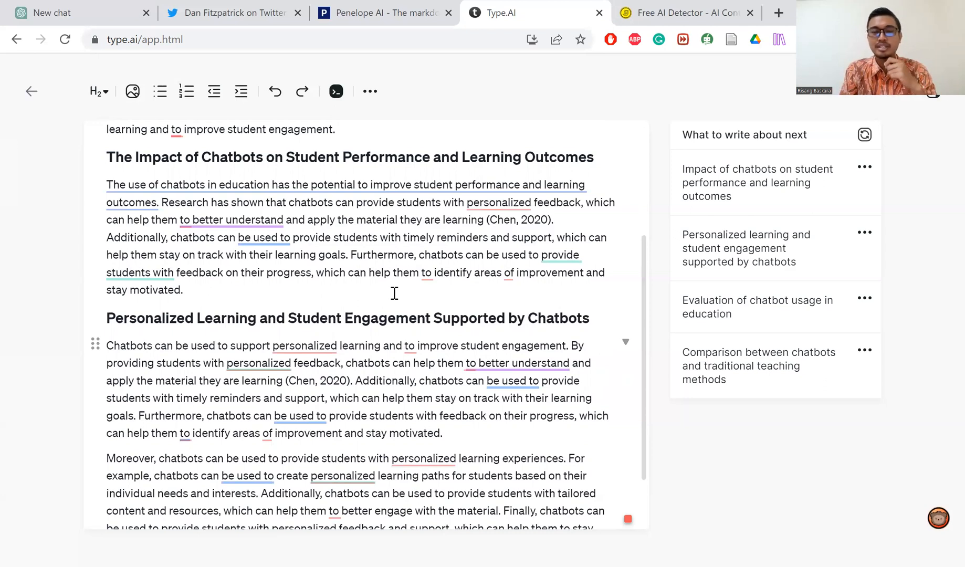
pyautogui.scroll(-2, 394, 292)
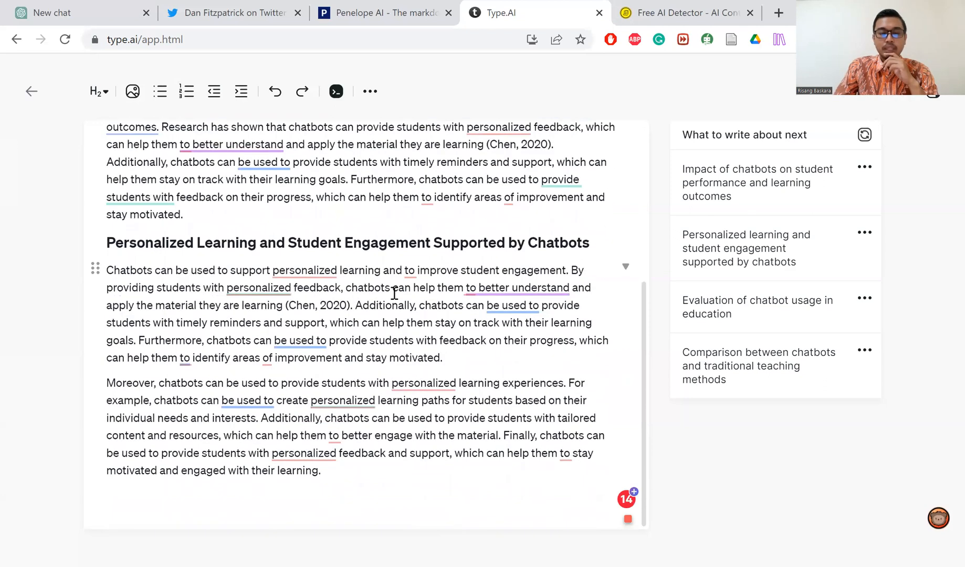
pyautogui.click(348, 471)
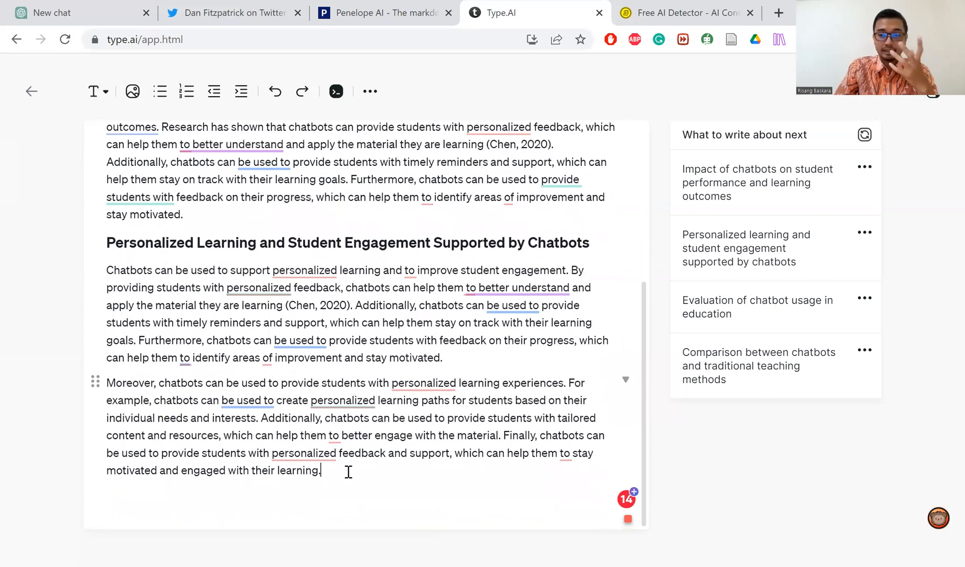
pyautogui.scroll(4, 348, 471)
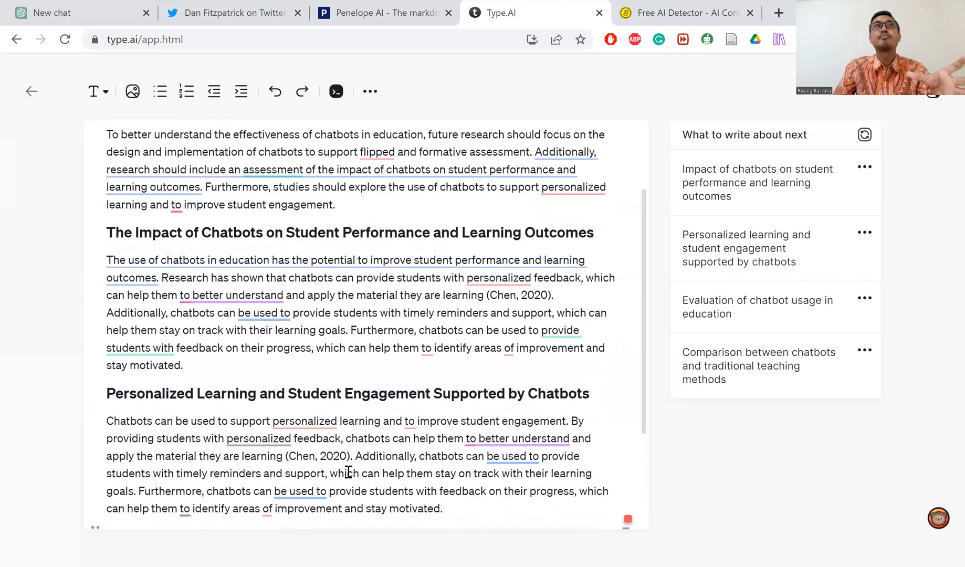
pyautogui.scroll(1, 348, 472)
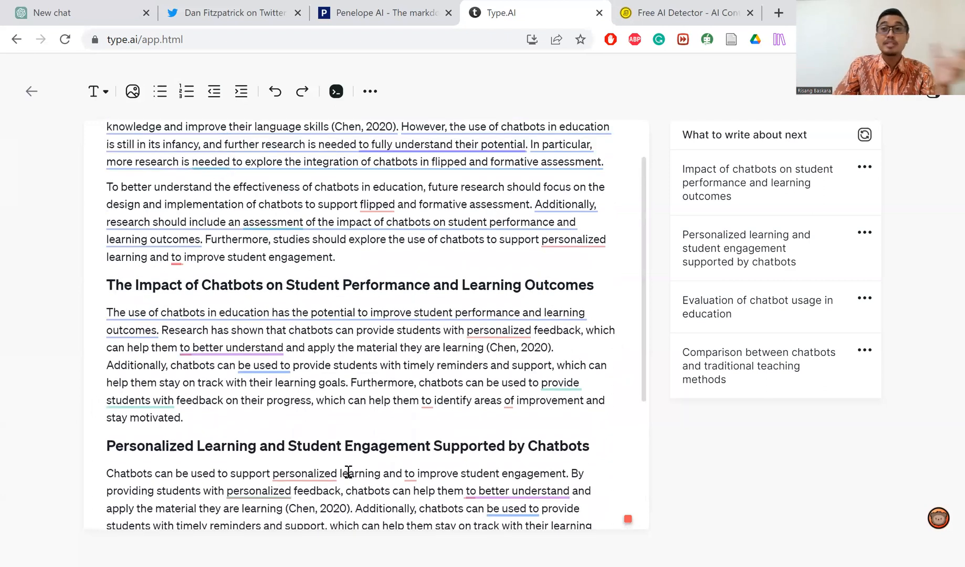
pyautogui.scroll(1, 348, 472)
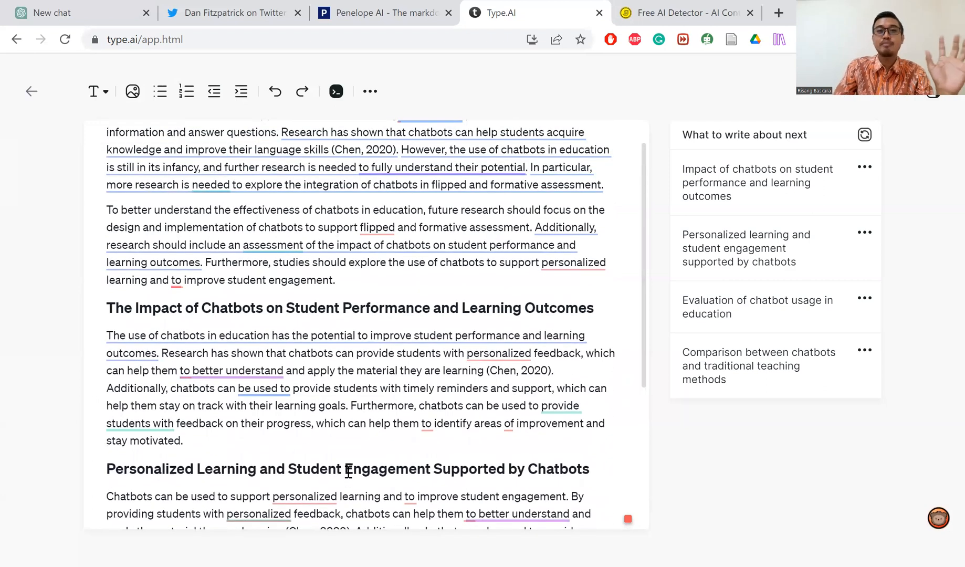
pyautogui.scroll(1, 348, 471)
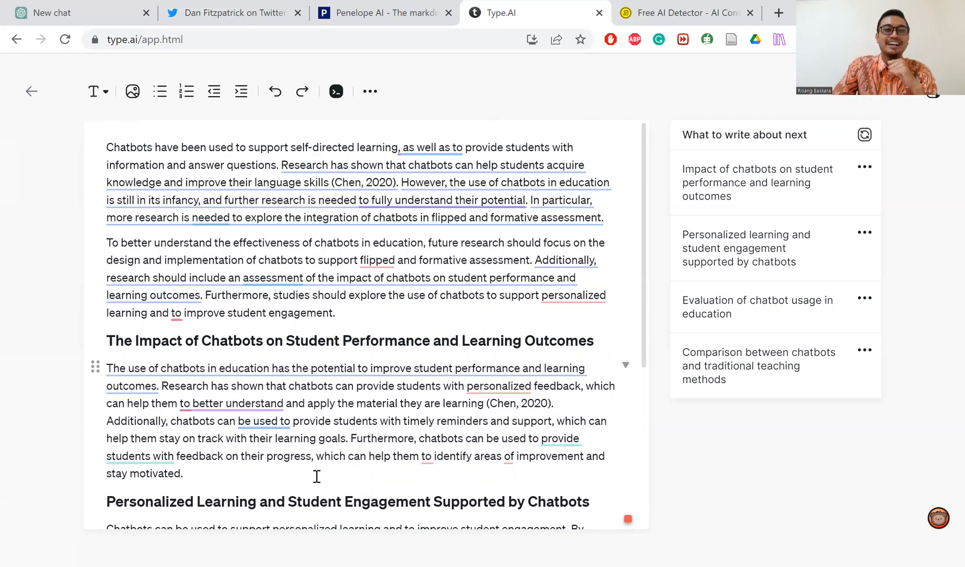
pyautogui.scroll(-5, 315, 478)
pyautogui.scroll(5, 317, 477)
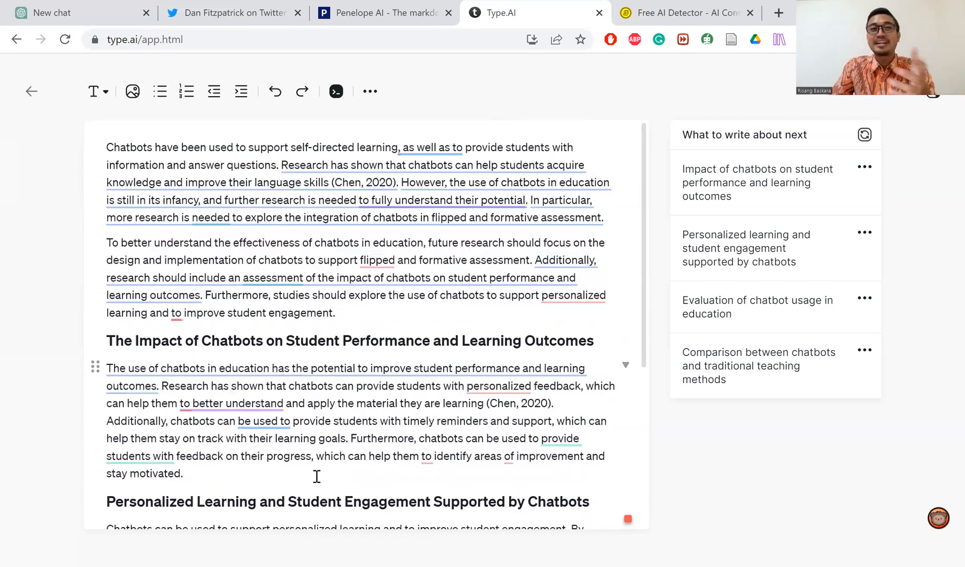